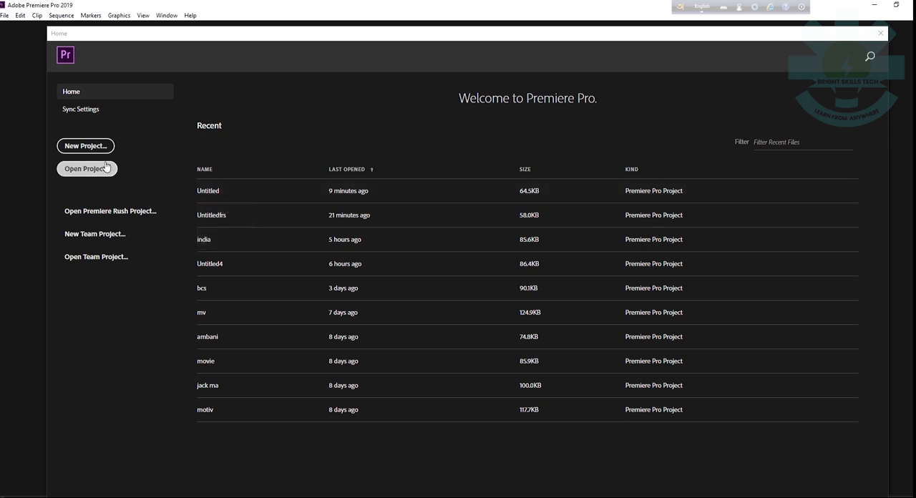
# Step: Create a new project named Untitled, overwriting the existing project of that name
pyautogui.click(85, 147)
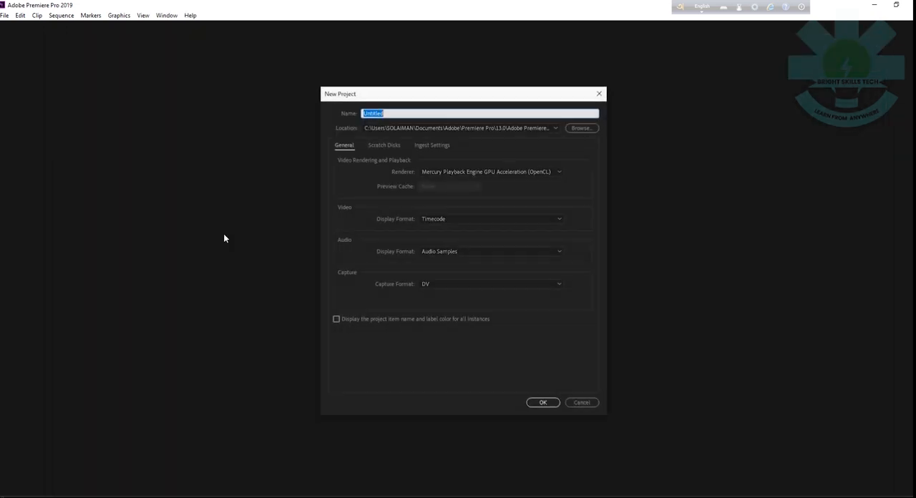
pyautogui.click(543, 402)
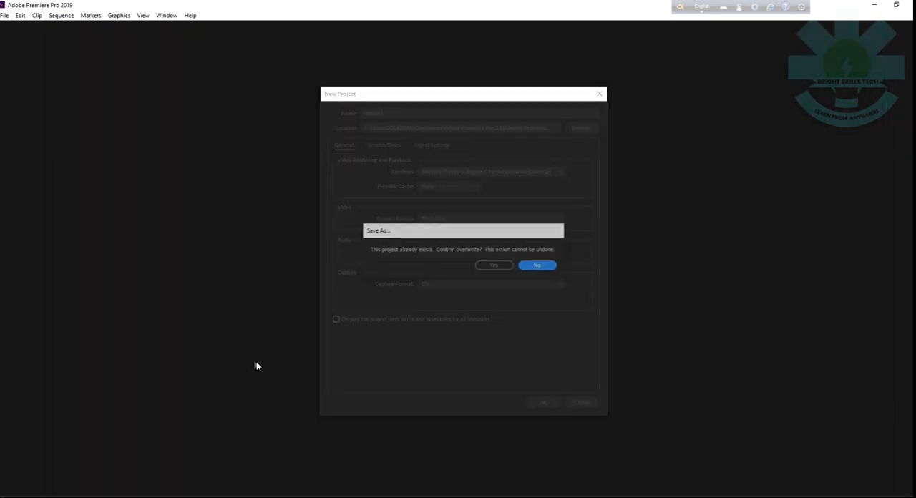
pyautogui.click(504, 265)
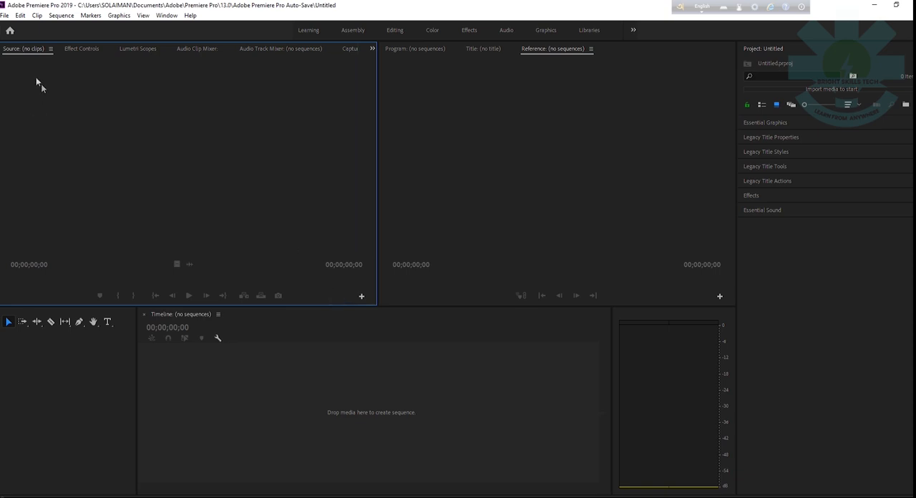
# Step: Start a new sequence based on the DSLR 1080p25 preset from the Digital SLR 1080p group
pyautogui.click(4, 15)
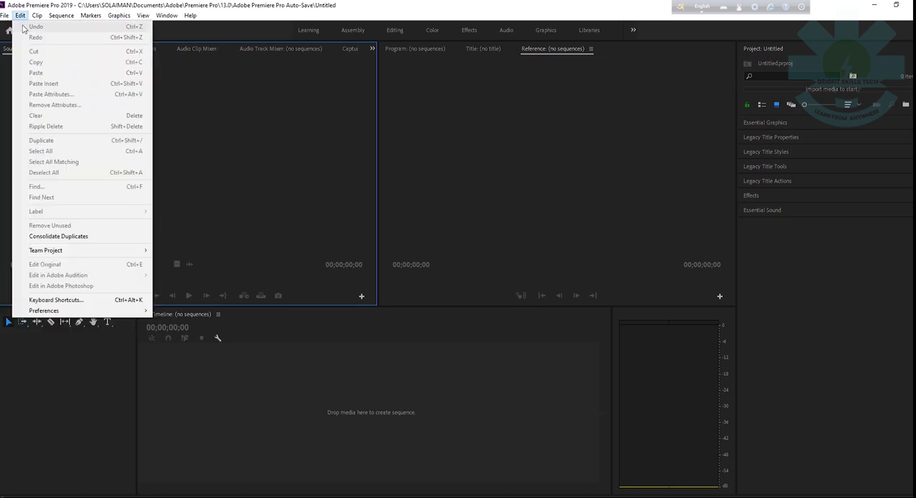
pyautogui.moveTo(16, 27)
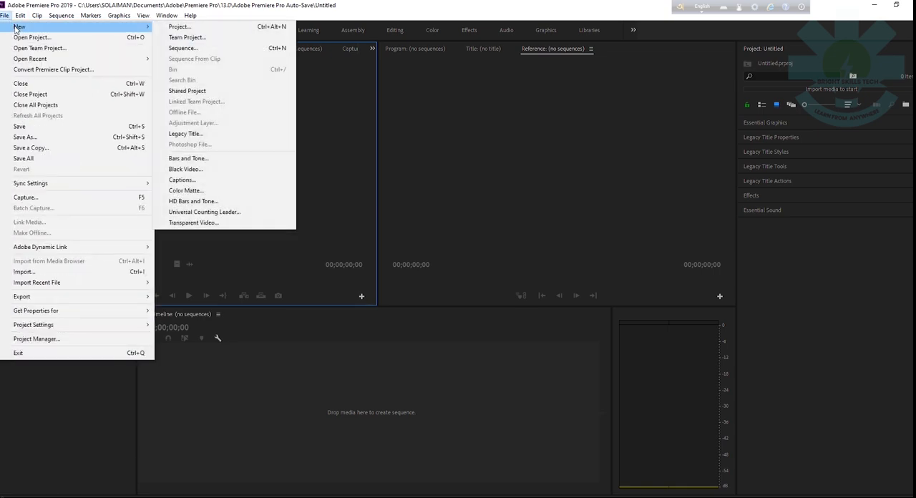
pyautogui.click(194, 50)
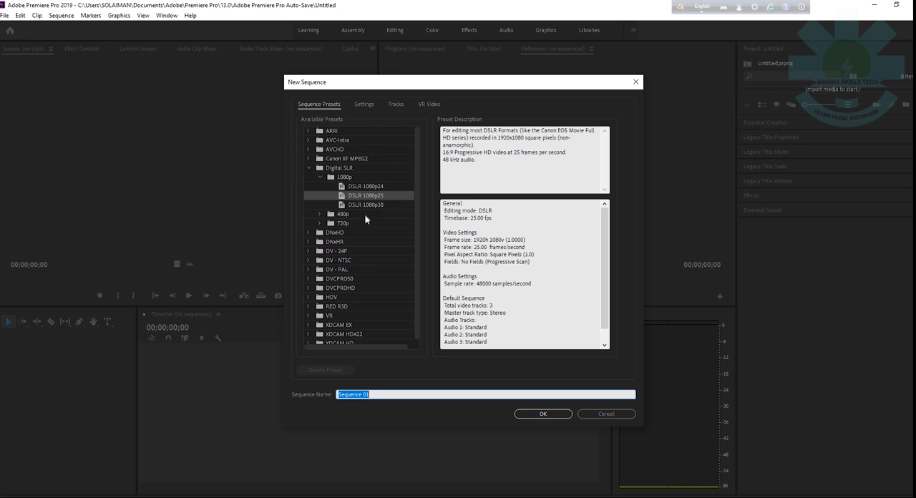
pyautogui.click(378, 198)
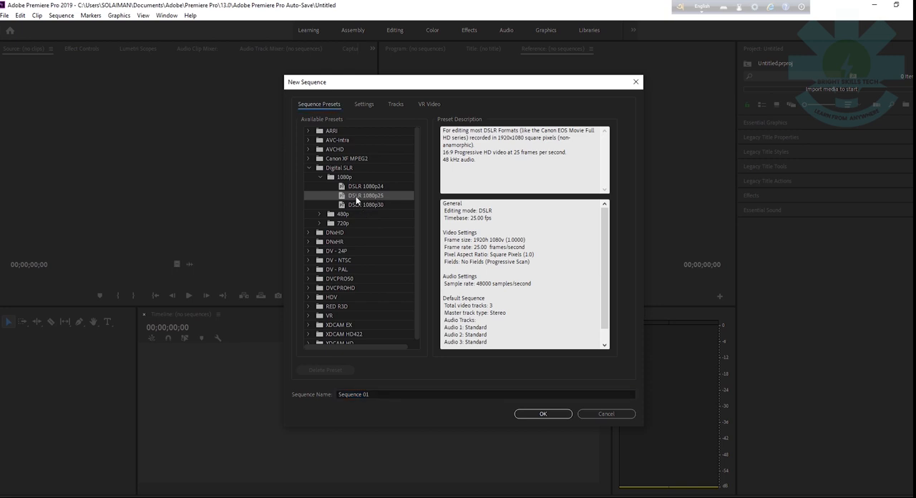
# Step: Set the new sequence's frame size to 1080 horizontal by 1080 vertical and create it as Sequence 01
pyautogui.click(365, 105)
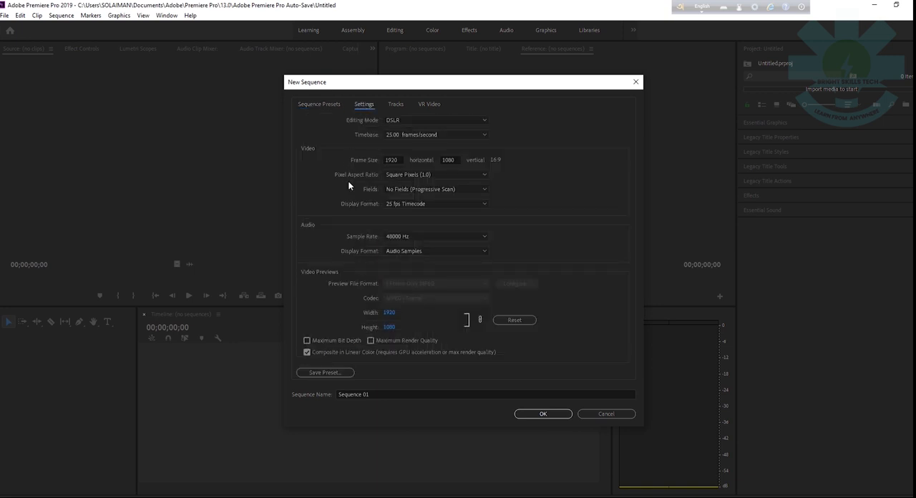
pyautogui.click(398, 159)
pyautogui.moveTo(398, 159); pyautogui.dragTo(384, 161)
pyautogui.press('BackSpace')
pyautogui.write('1080')
pyautogui.click(456, 158)
pyautogui.write('1080')
pyautogui.click(512, 181)
pyautogui.click(541, 415)
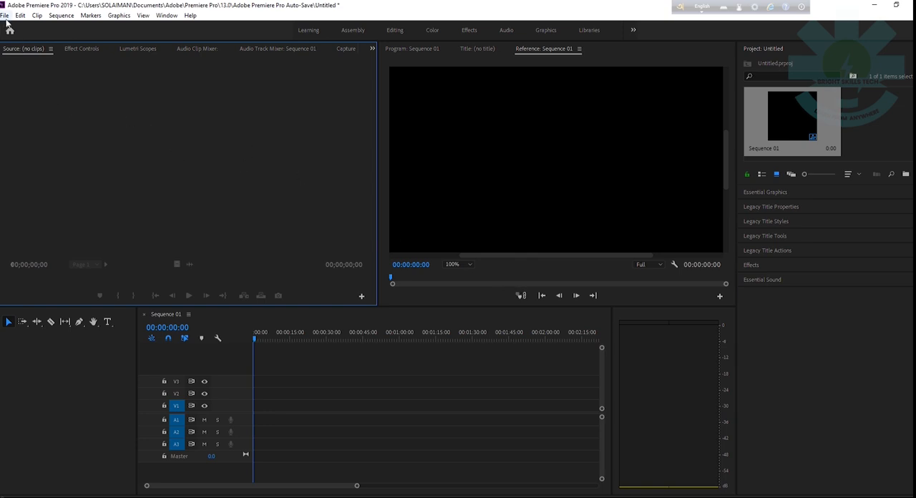
# Step: Import the Mukash Ambani video from the Videos folder into the project
pyautogui.click(5, 15)
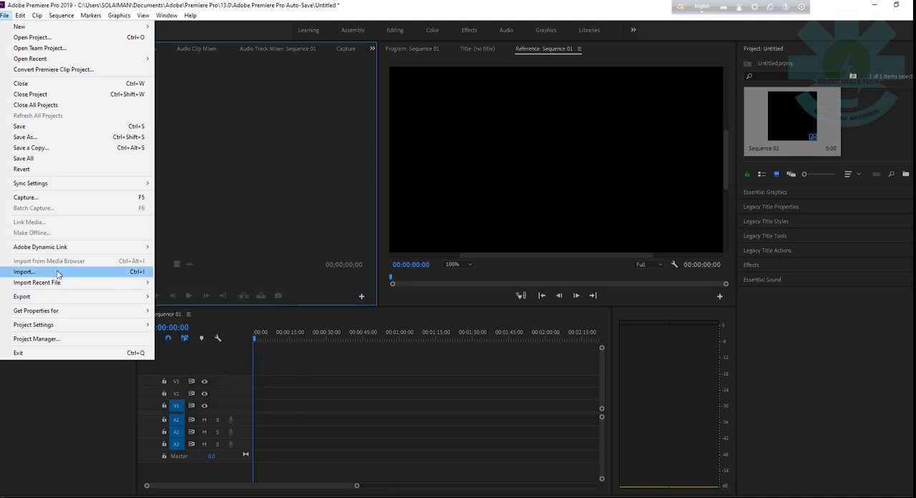
pyautogui.click(58, 274)
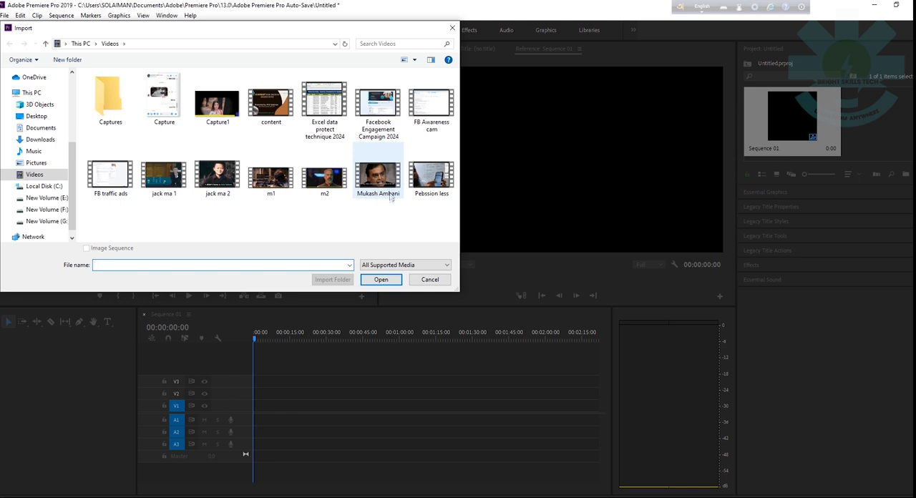
pyautogui.click(390, 197)
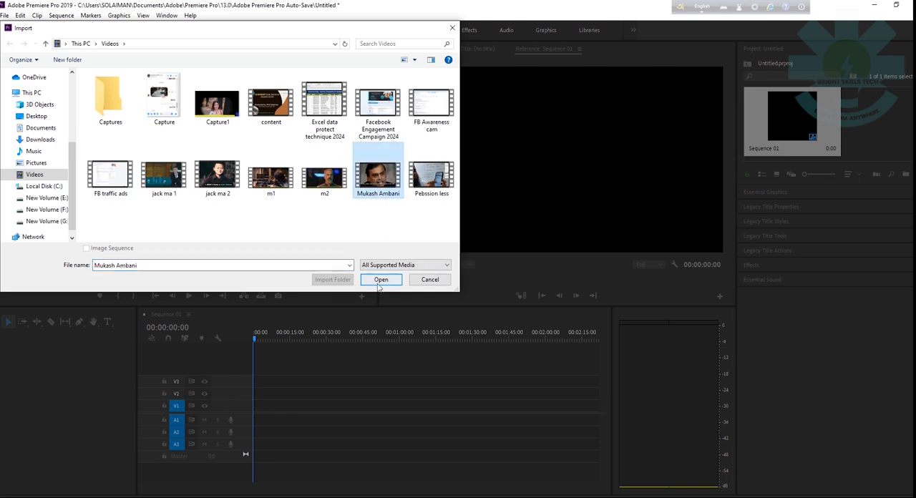
pyautogui.click(379, 282)
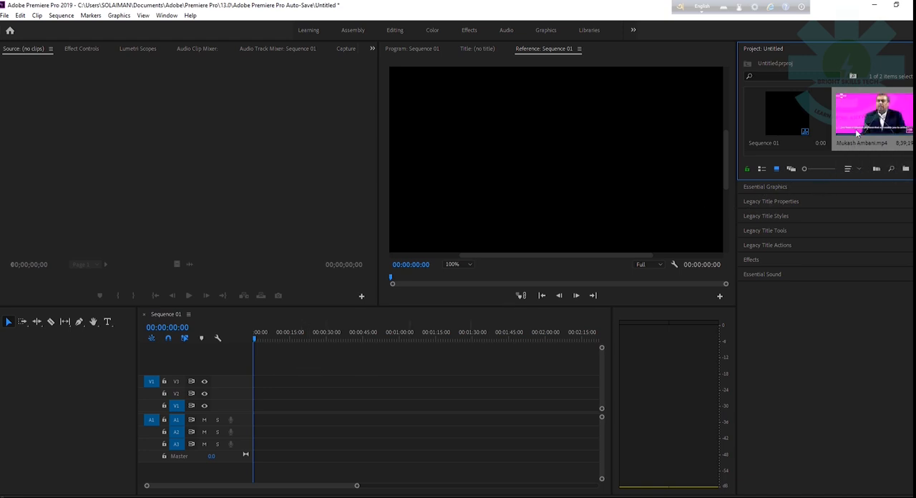
# Step: Place the imported video at the start of track V3, keeping the existing sequence settings, and switch to the Editing workspace
pyautogui.moveTo(863, 129); pyautogui.dragTo(259, 383)
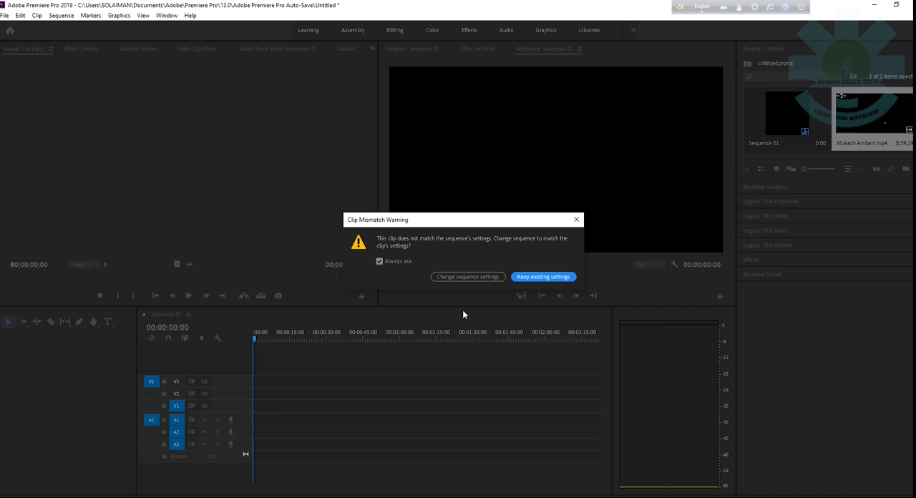
pyautogui.click(529, 278)
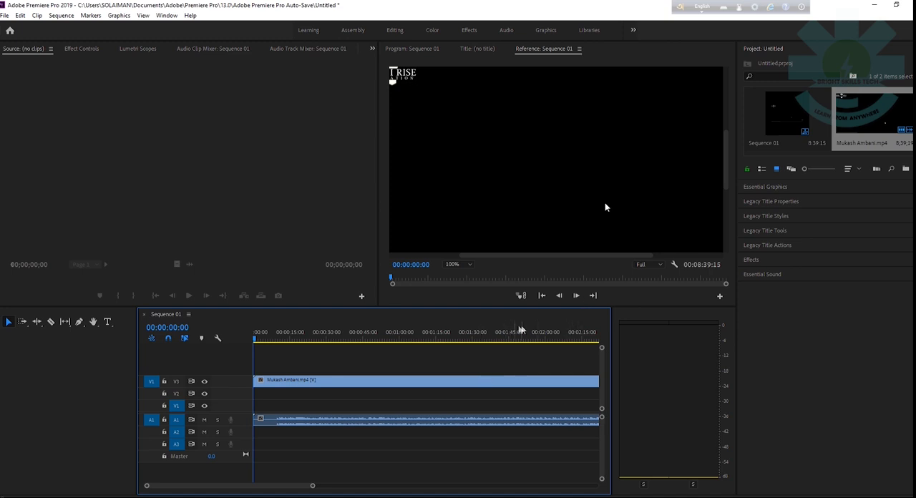
pyautogui.click(392, 30)
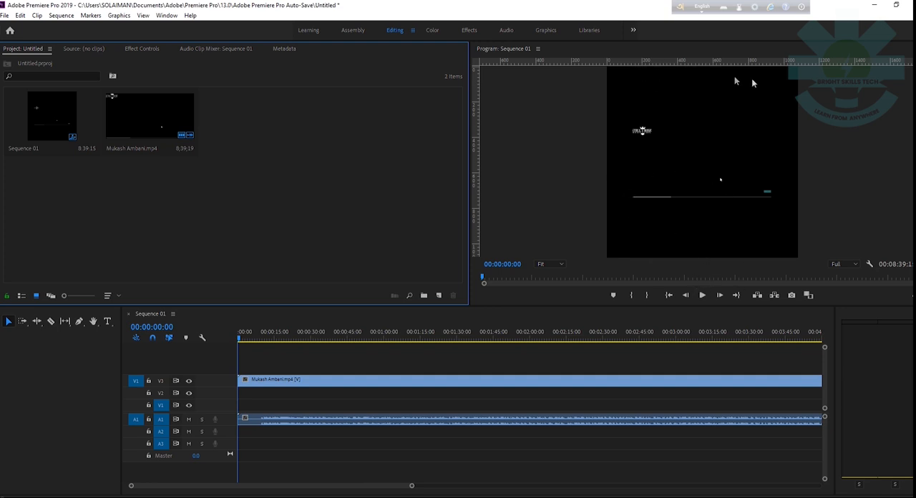
# Step: Preview the sequence from the start and from about 00:01:23, lower the speaker volume, and stop playback
pyautogui.click(704, 295)
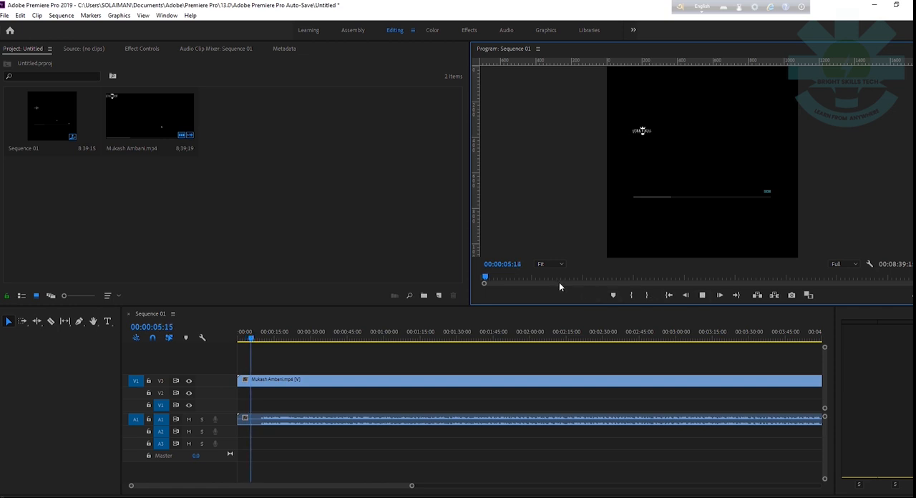
pyautogui.moveTo(524, 280); pyautogui.dragTo(551, 279)
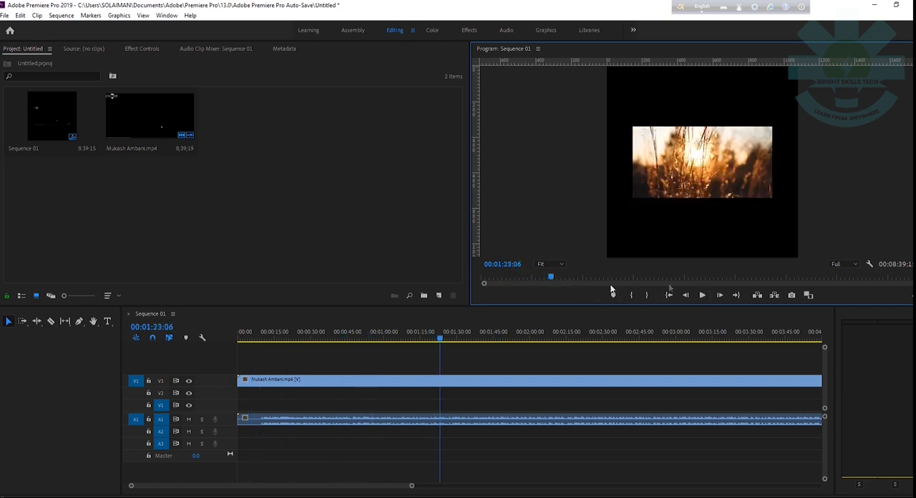
pyautogui.click(702, 297)
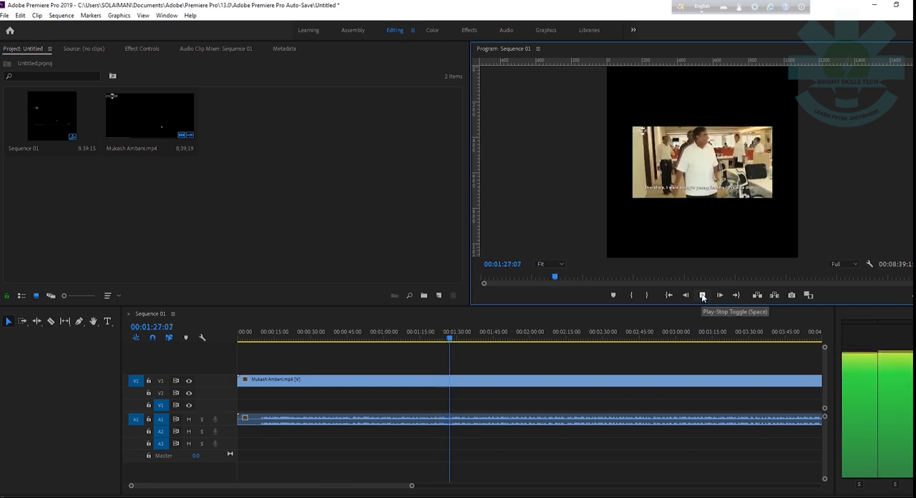
pyautogui.click(863, 497)
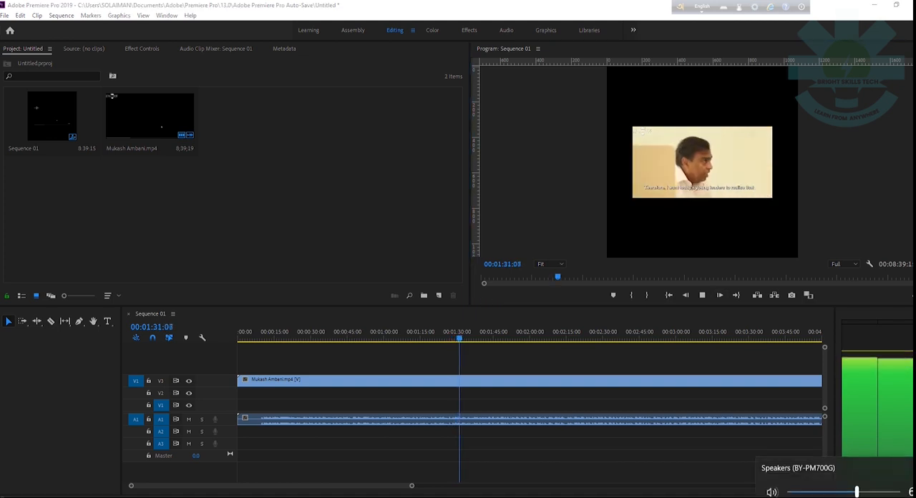
pyautogui.moveTo(857, 492); pyautogui.dragTo(823, 493)
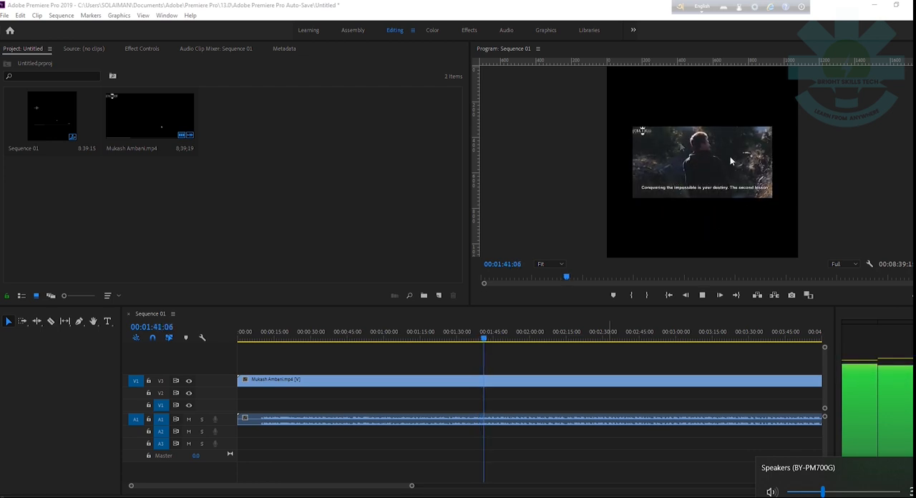
pyautogui.click(704, 298)
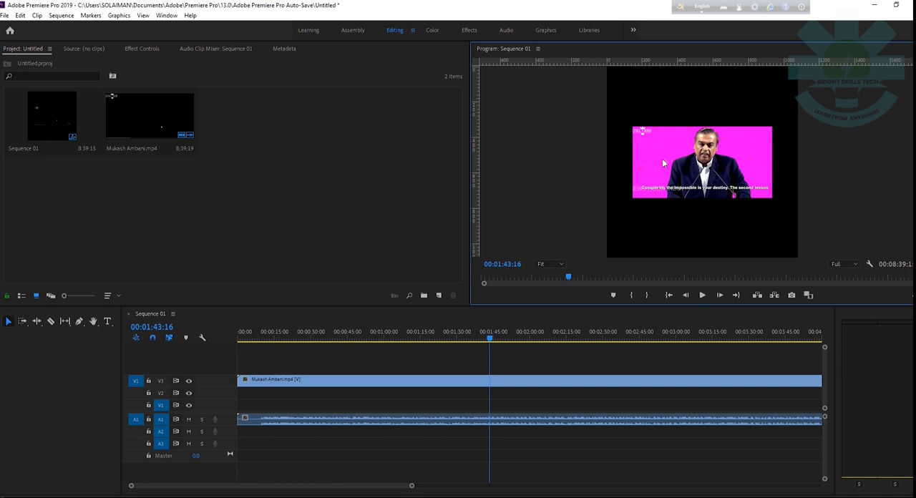
# Step: Export the sequence as H.264 media with the Match Source - High bitrate preset
pyautogui.click(5, 15)
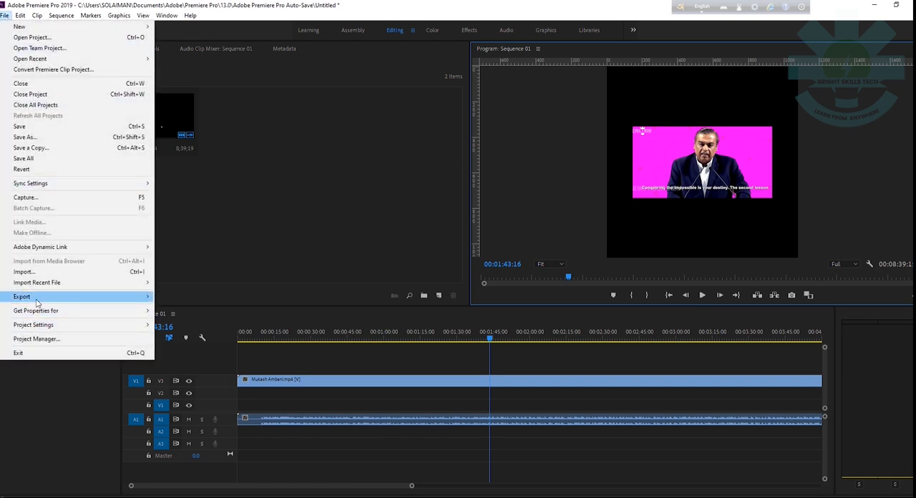
pyautogui.moveTo(41, 300)
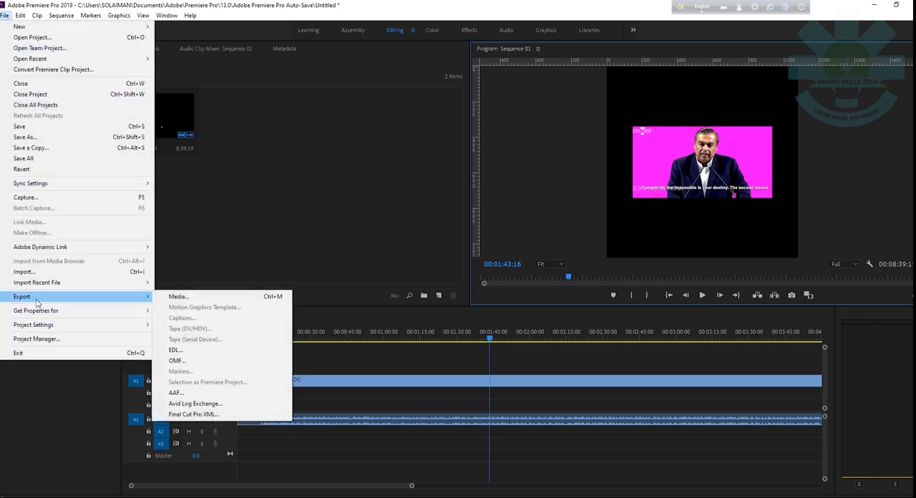
pyautogui.click(178, 297)
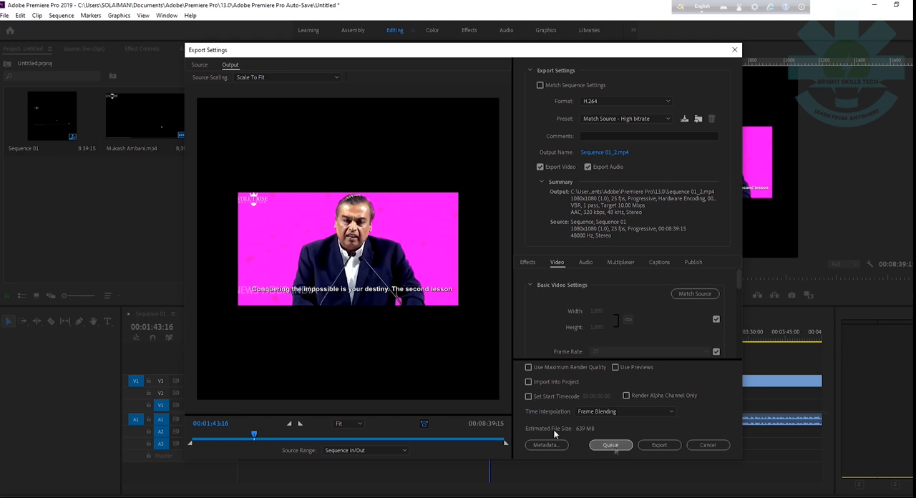
pyautogui.click(660, 446)
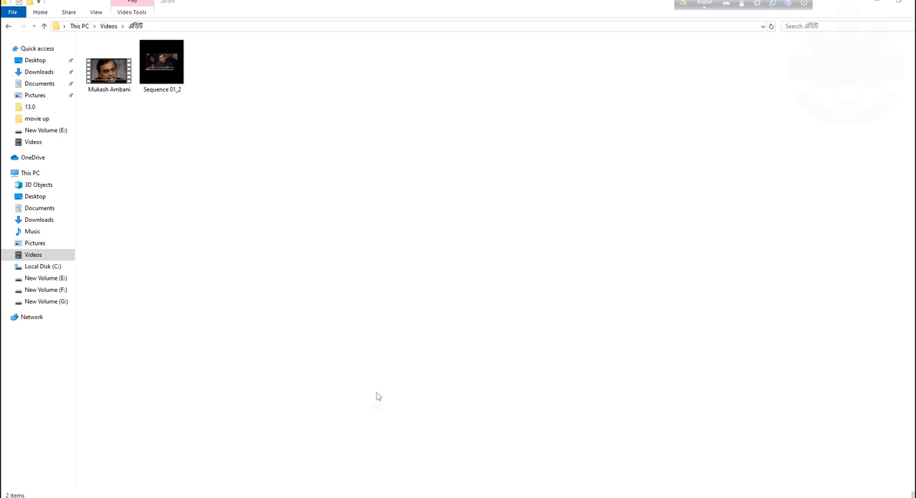
# Step: Switch to the File Explorer folder holding both videos and check the file details of Mukash Ambani and Sequence 01_2
pyautogui.moveTo(272, 497)
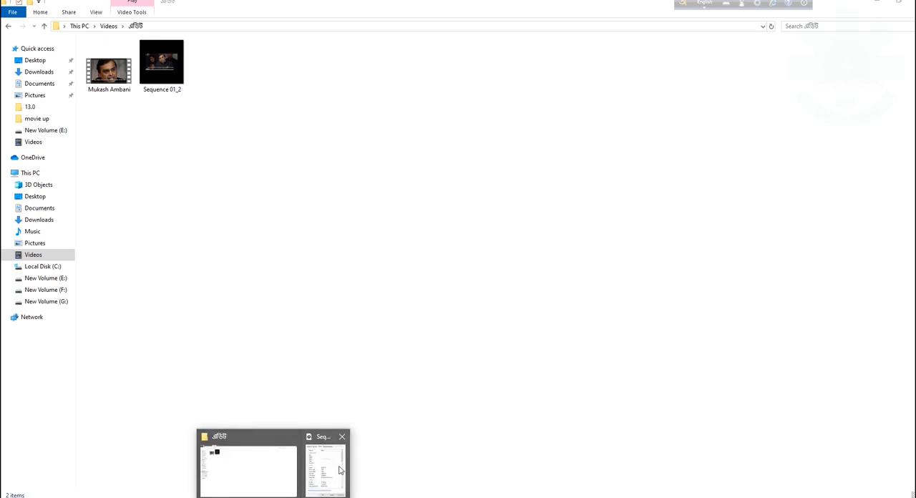
pyautogui.click(240, 471)
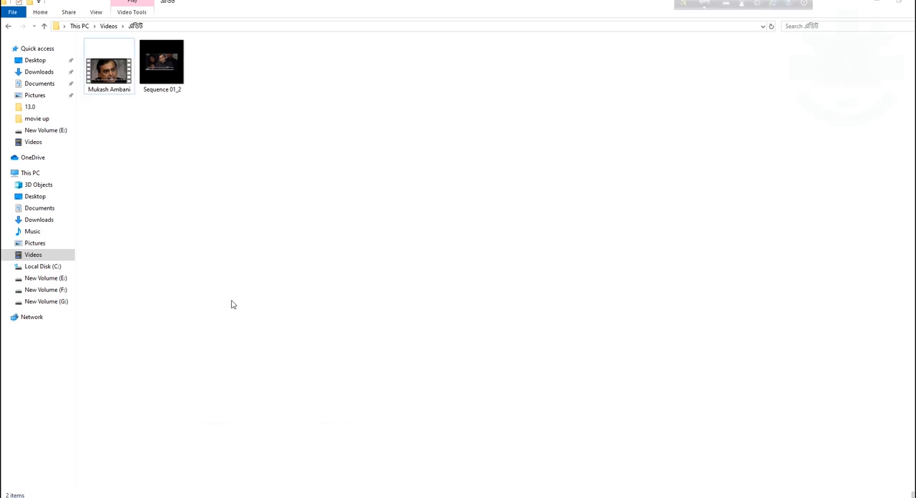
pyautogui.click(99, 90)
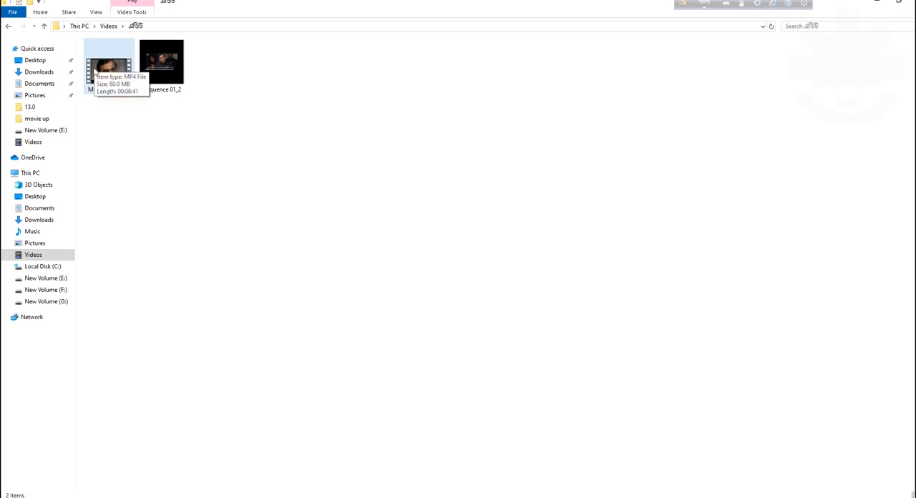
pyautogui.click(133, 127)
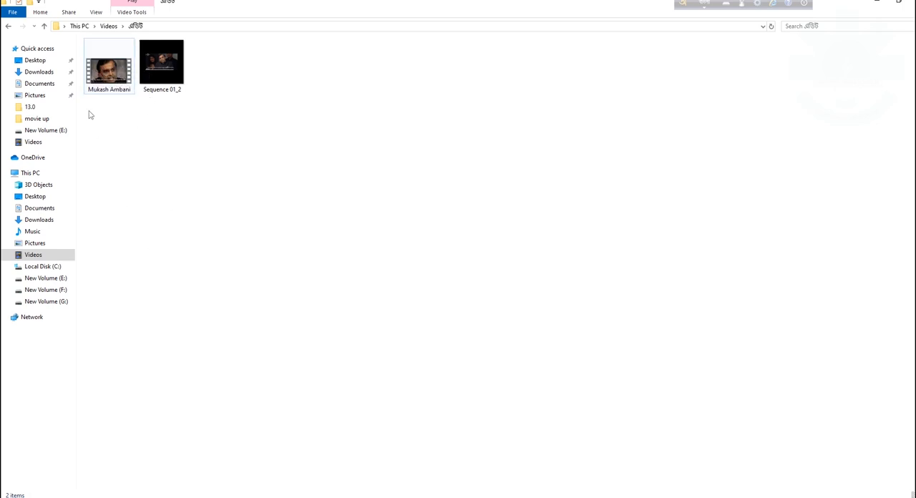
pyautogui.click(150, 68)
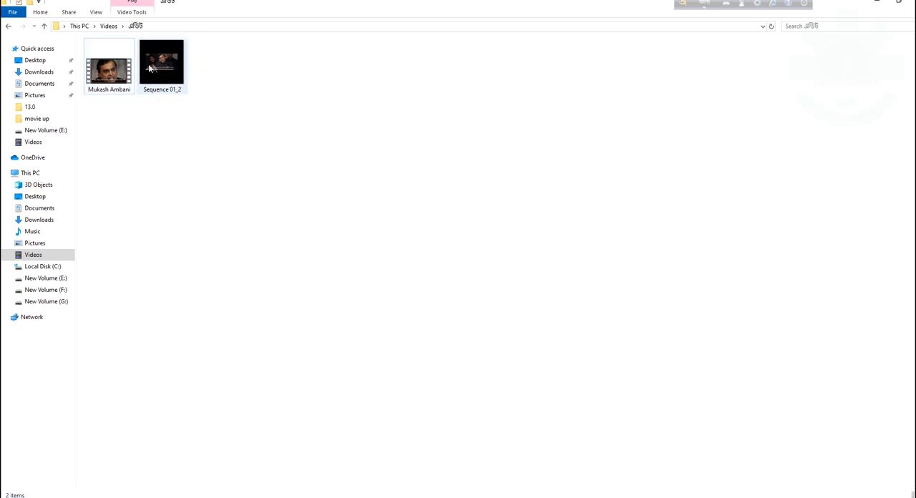
# Step: Play the original Mukash Ambani video, skip ahead to about 1:40 to examine its framing, and close the player
pyautogui.doubleClick(113, 77)
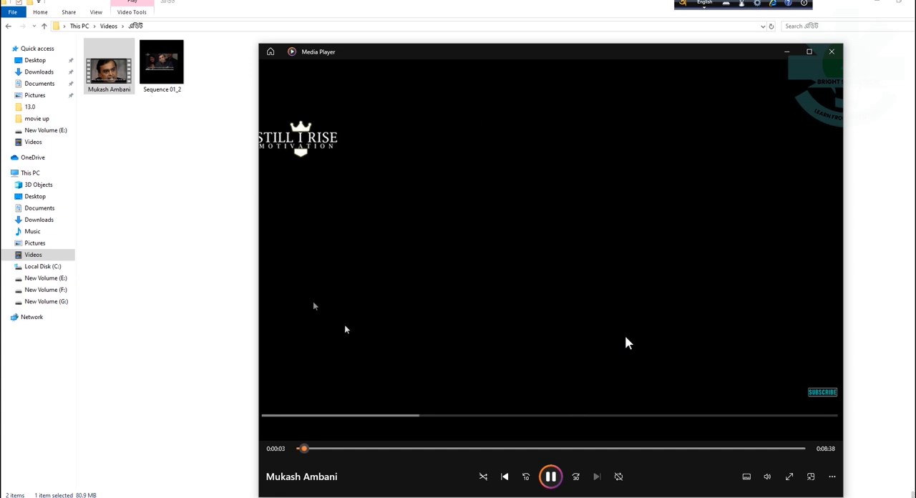
pyautogui.click(396, 449)
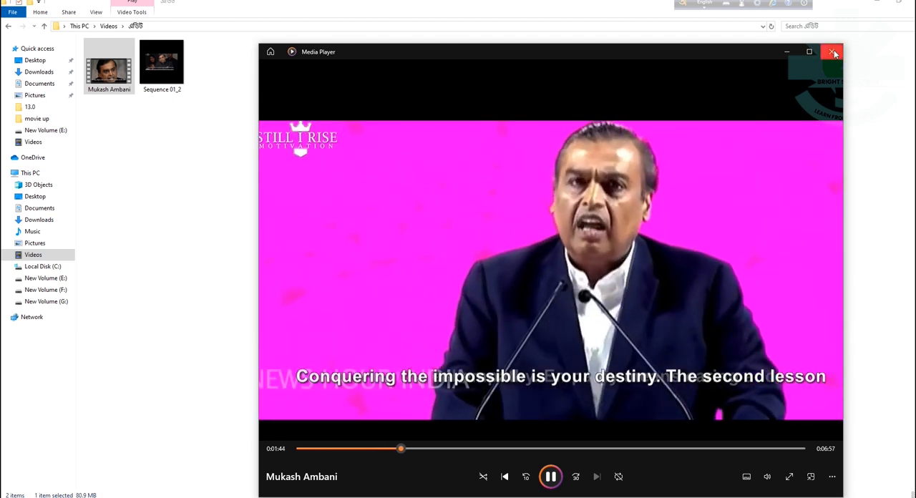
pyautogui.click(832, 51)
# Step: Play the exported Sequence 01_2 video about a third of the way in, close it, and open the file's detailed properties
pyautogui.doubleClick(161, 63)
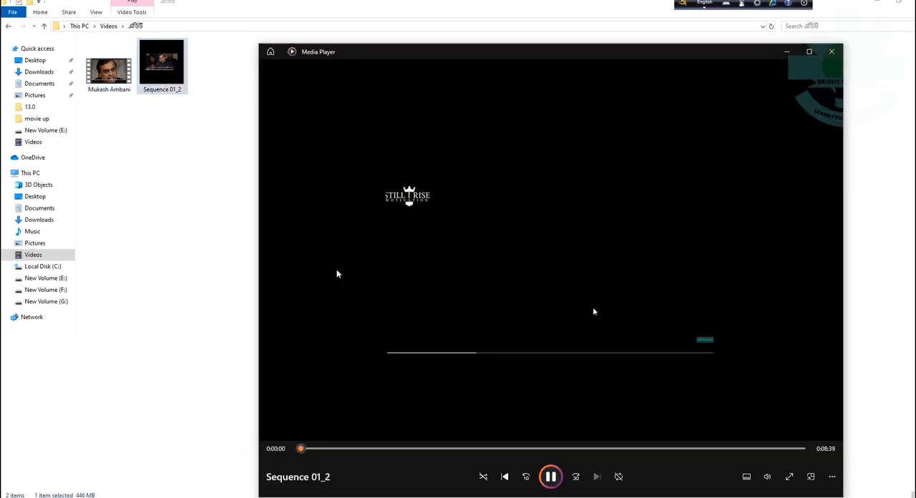
pyautogui.click(460, 449)
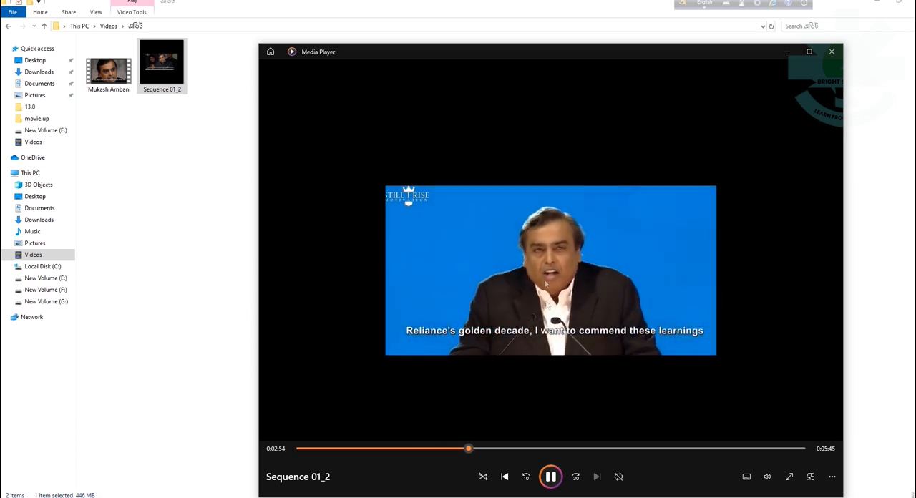
pyautogui.click(832, 52)
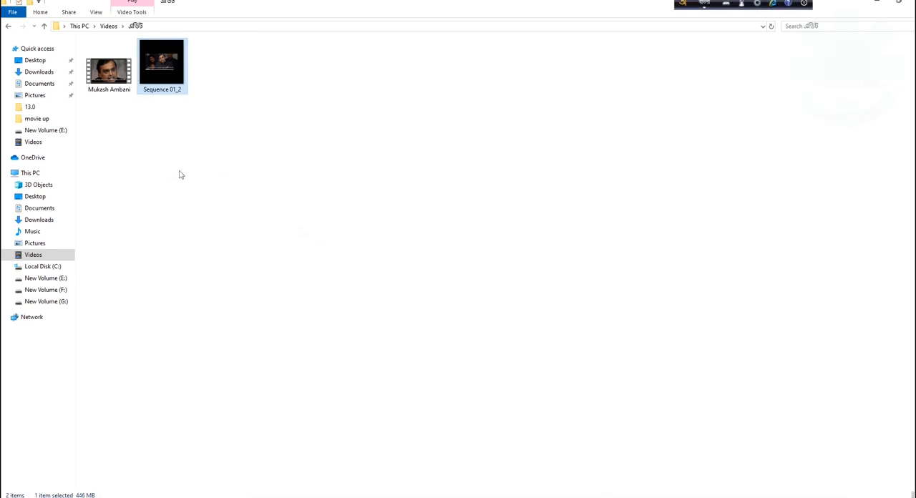
pyautogui.rightClick(162, 73)
pyautogui.click(192, 330)
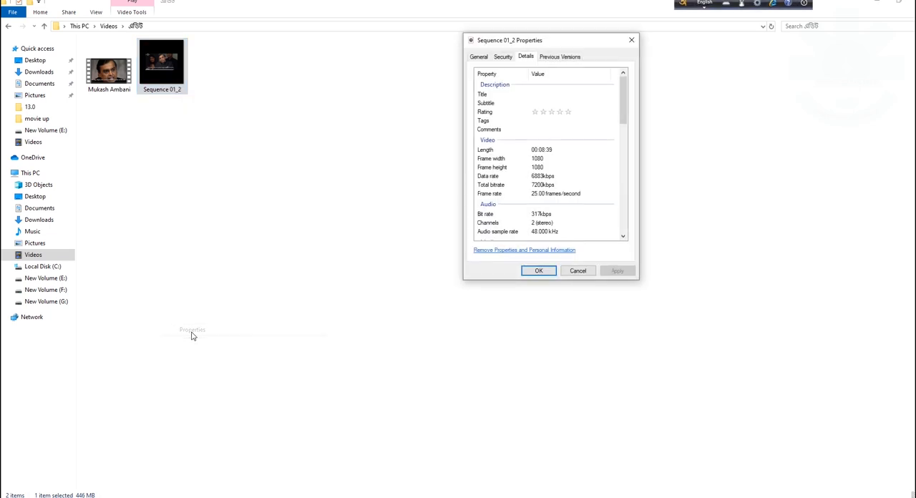